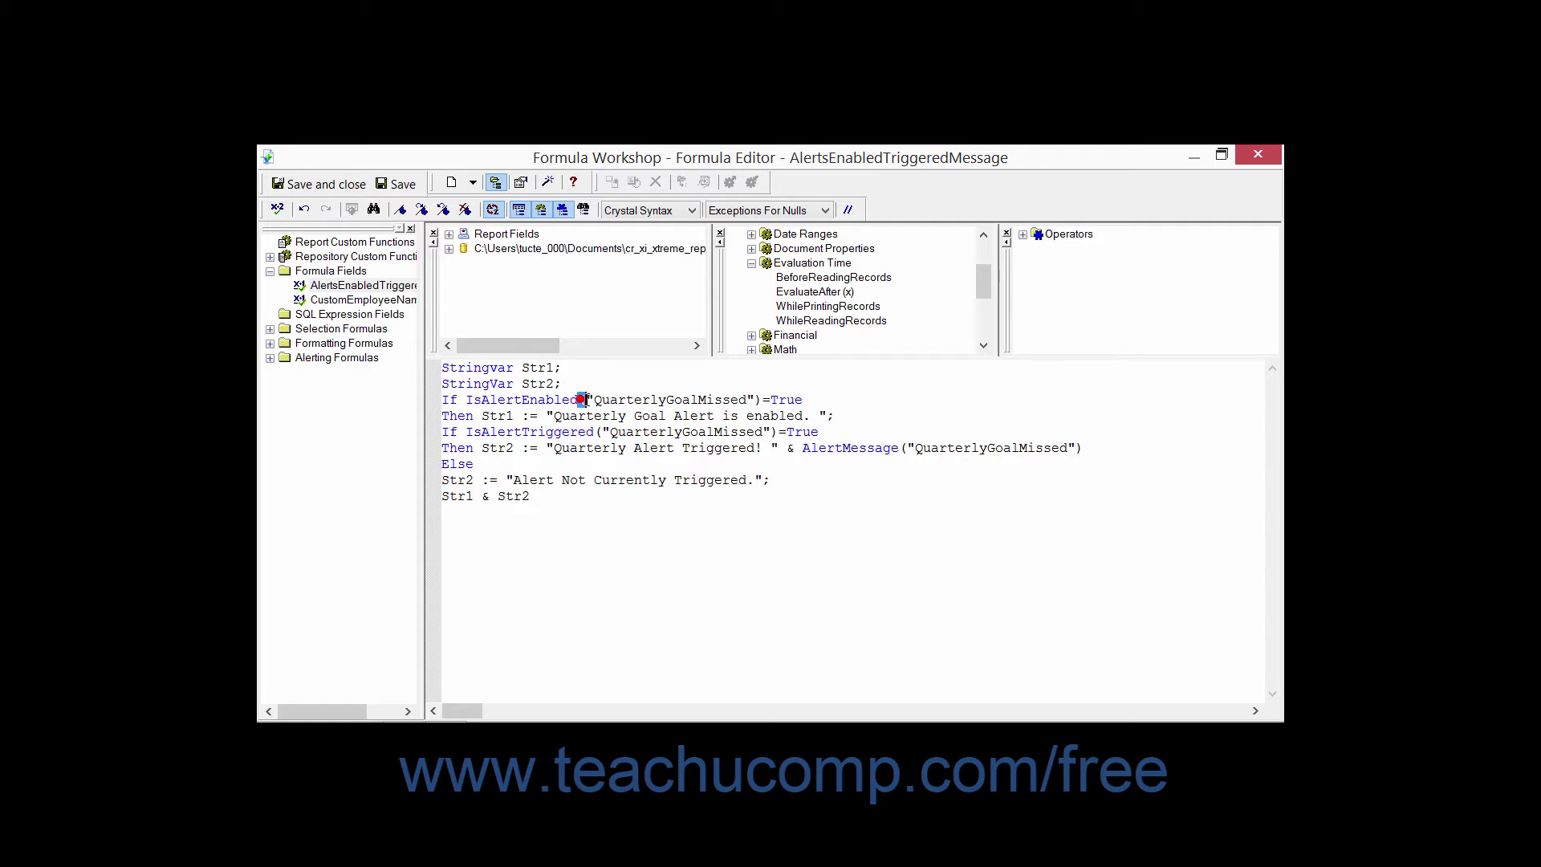
# Highlight the IsAlertEnabled("QuarterlyGoalMissed")=True check and its Str1 message assignment
pyautogui.moveTo(466, 401); pyautogui.dragTo(804, 400)
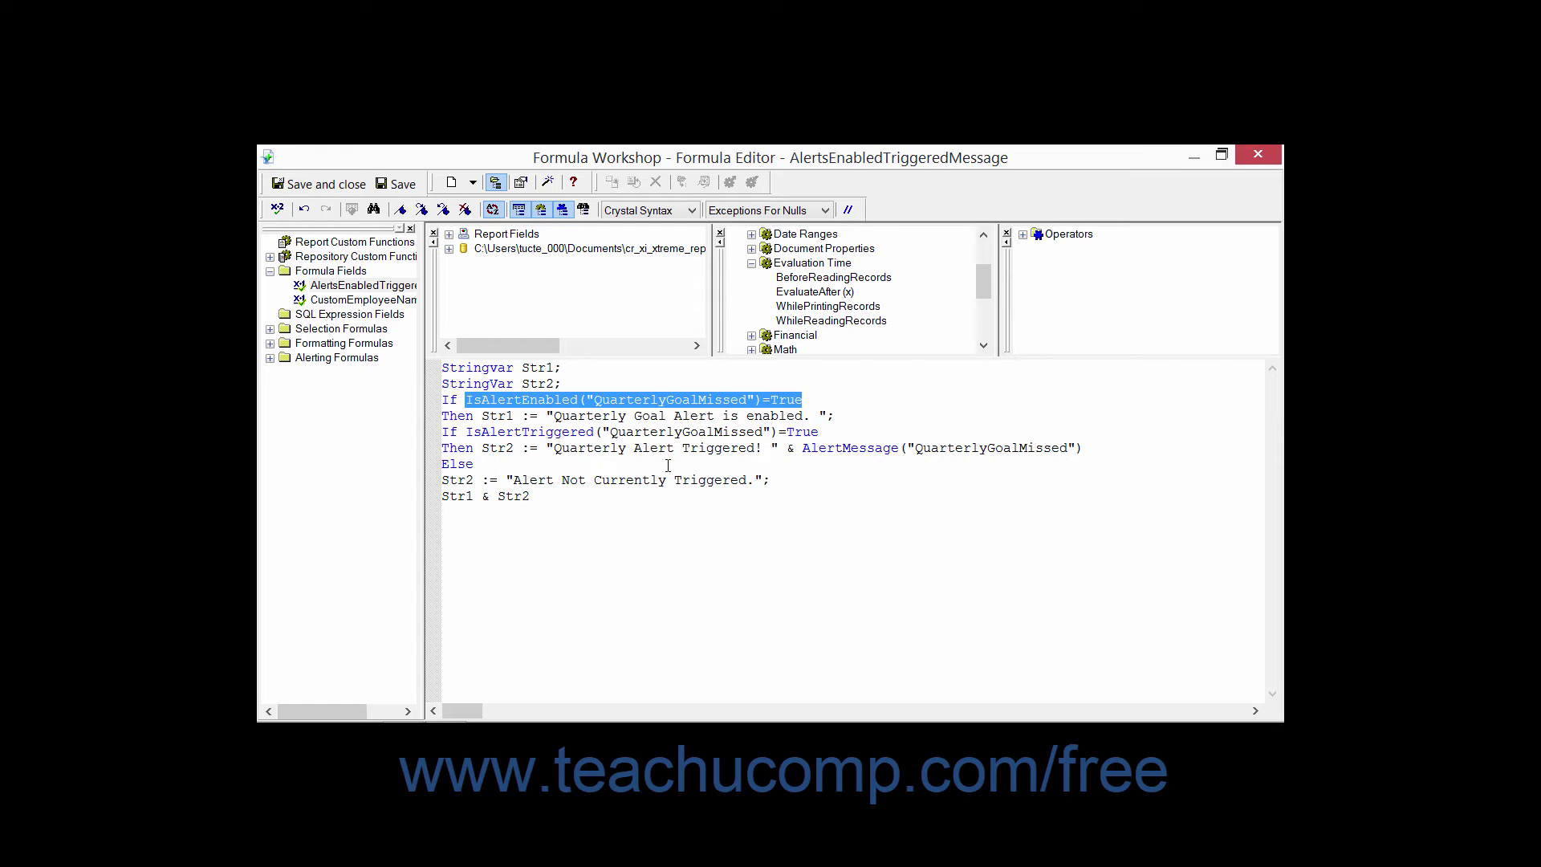
pyautogui.moveTo(481, 415); pyautogui.dragTo(836, 415)
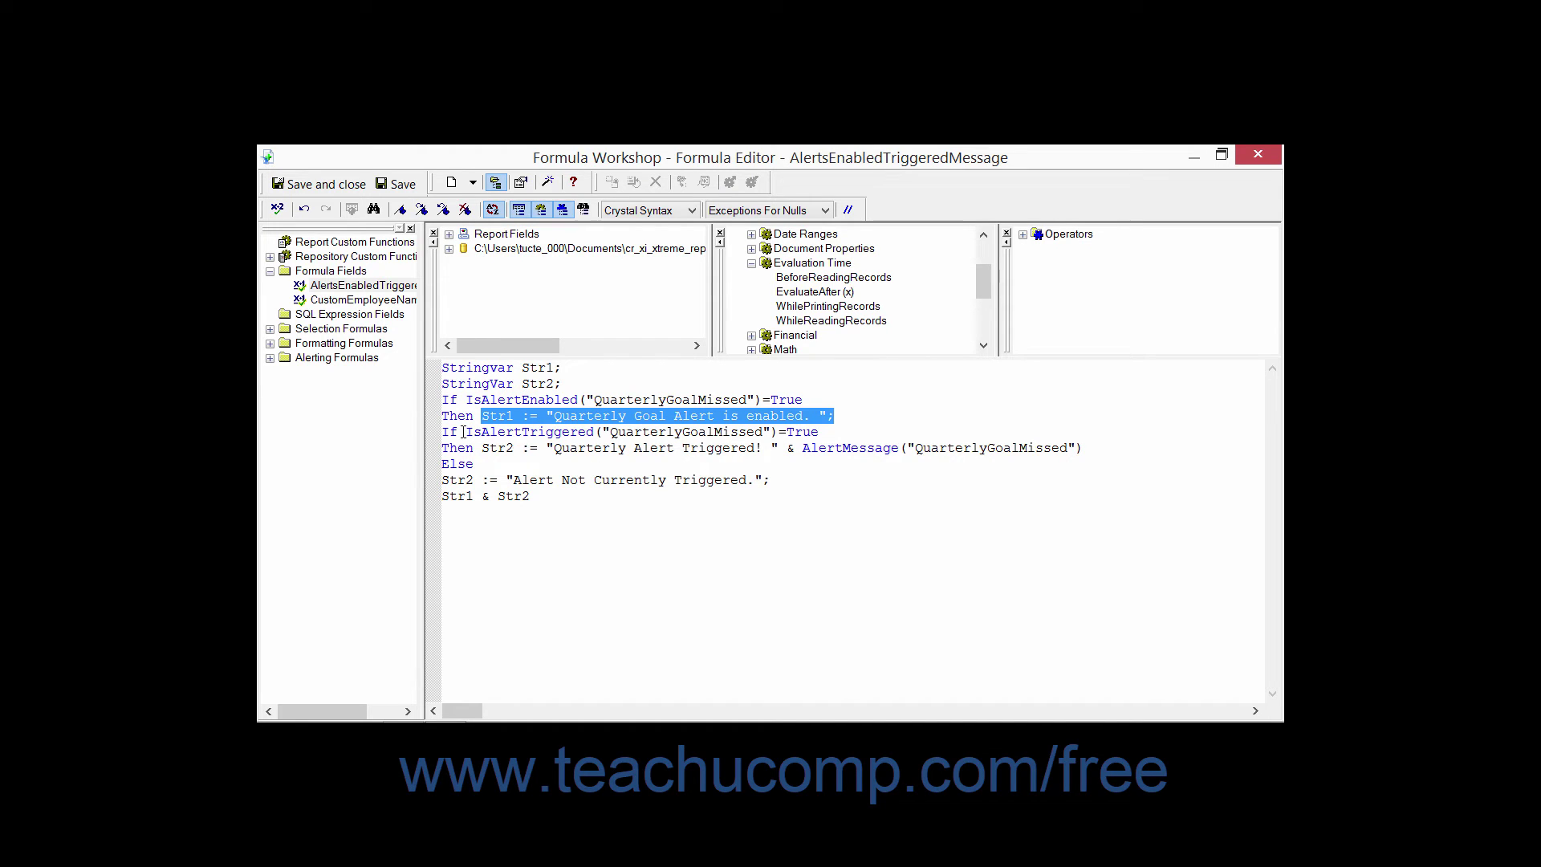
# Highlight the IsAlertTriggered check, its Str2 AlertMessage assignment, and the Else fallback "Alert Not Currently Triggered."
pyautogui.moveTo(464, 431); pyautogui.dragTo(823, 434)
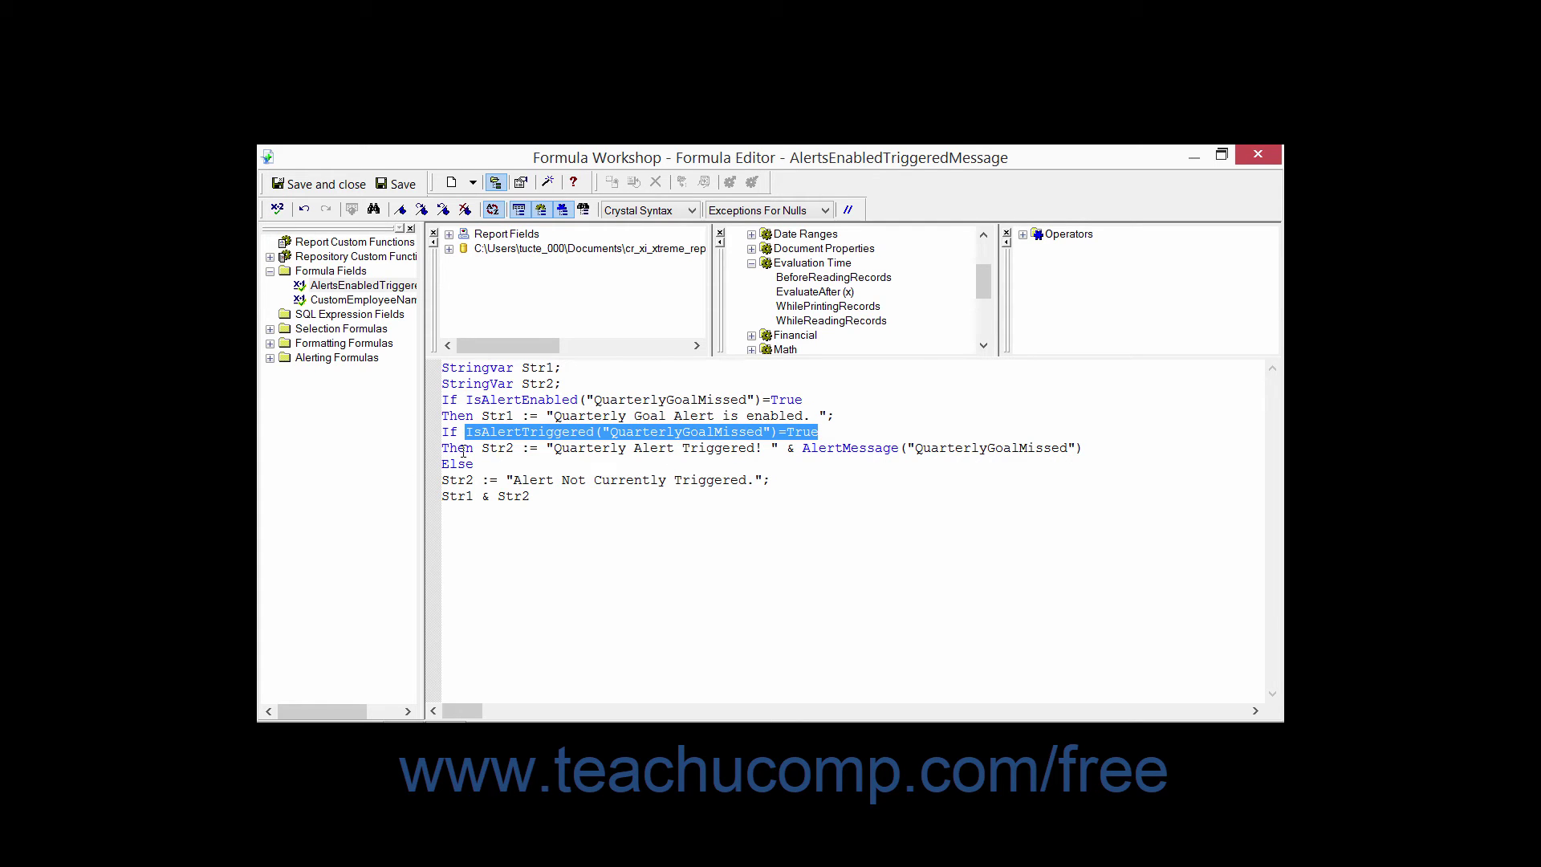
pyautogui.moveTo(480, 448); pyautogui.dragTo(1041, 452)
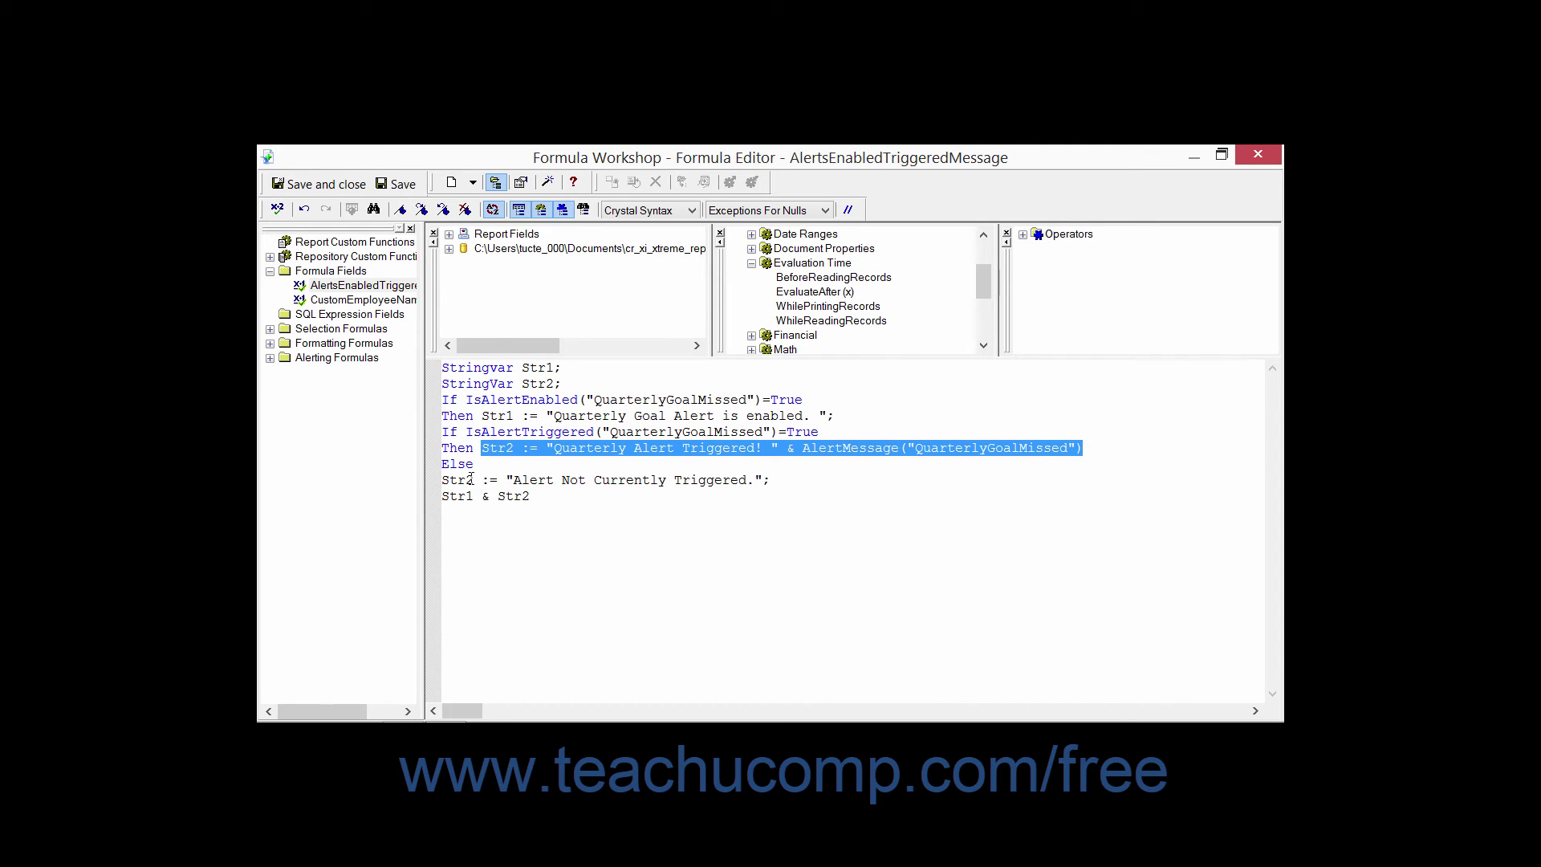
pyautogui.moveTo(442, 480); pyautogui.dragTo(772, 480)
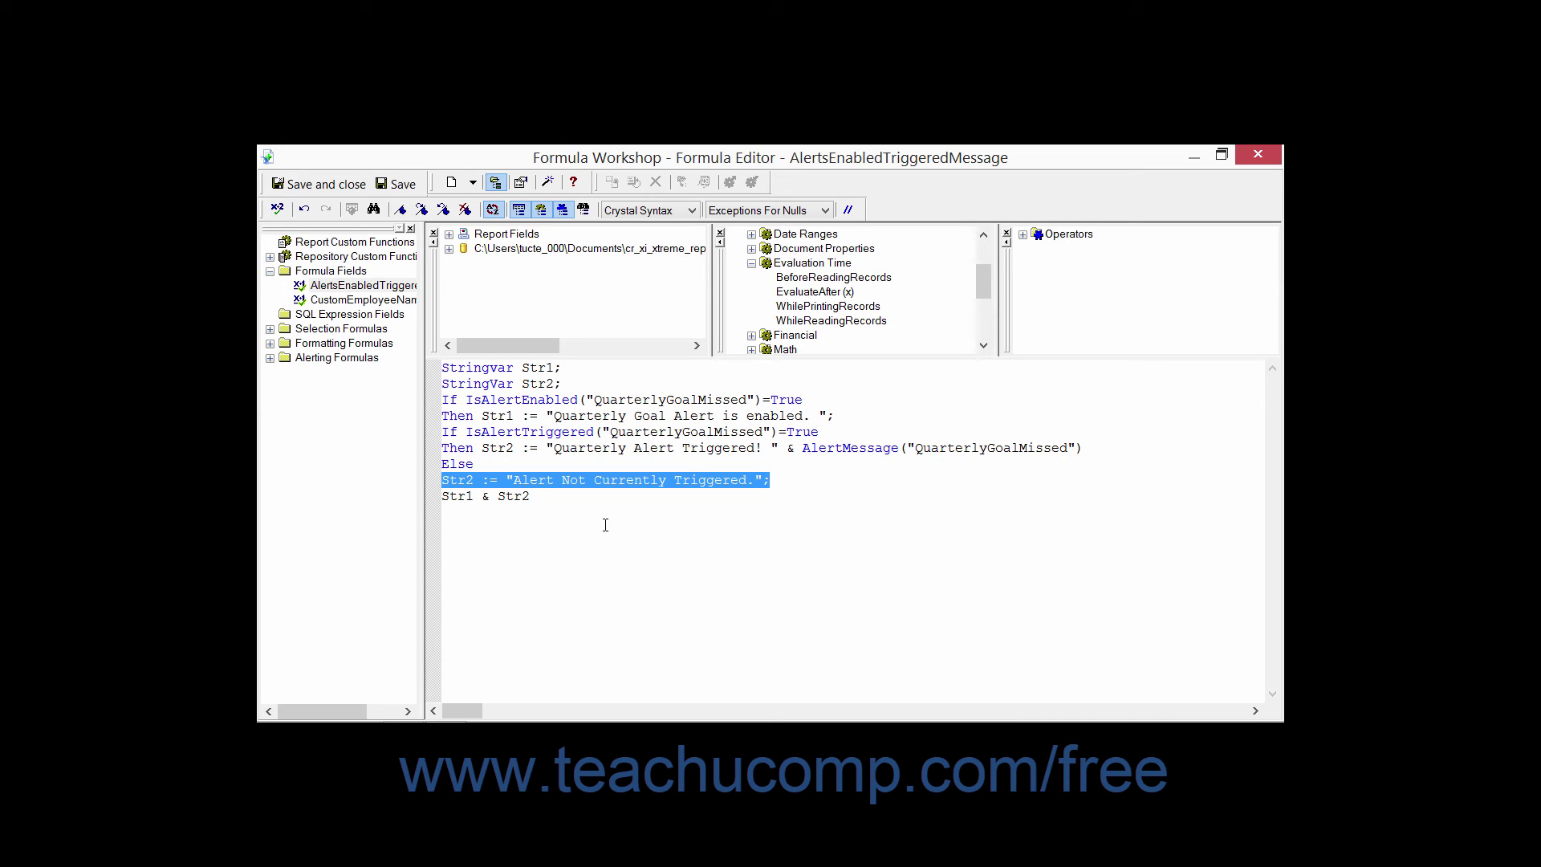
pyautogui.click(465, 433)
pyautogui.moveTo(465, 431); pyautogui.dragTo(821, 432)
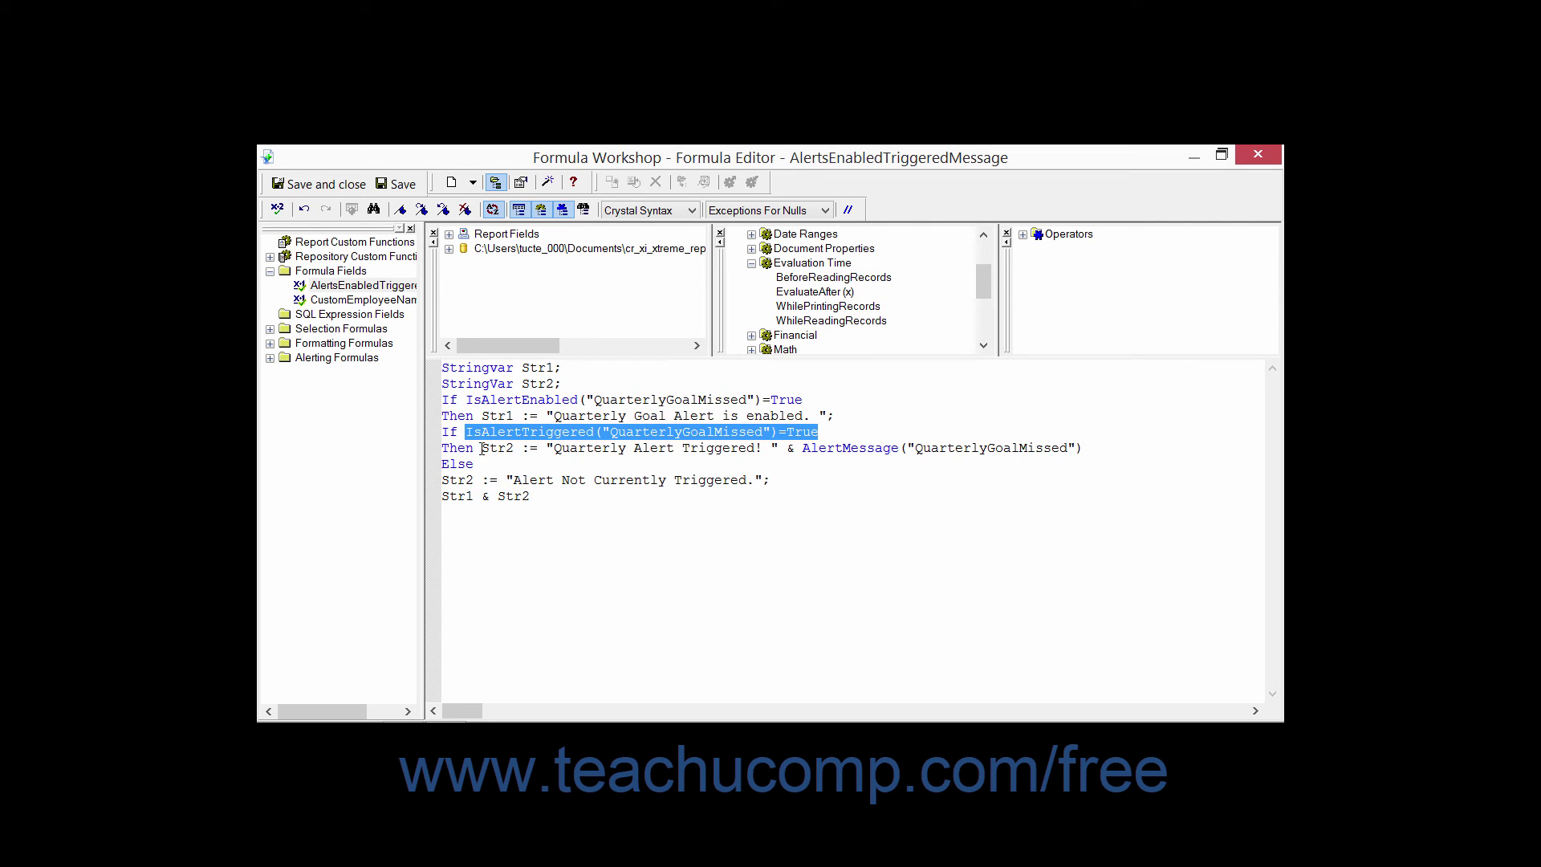
pyautogui.moveTo(481, 448); pyautogui.dragTo(1084, 448)
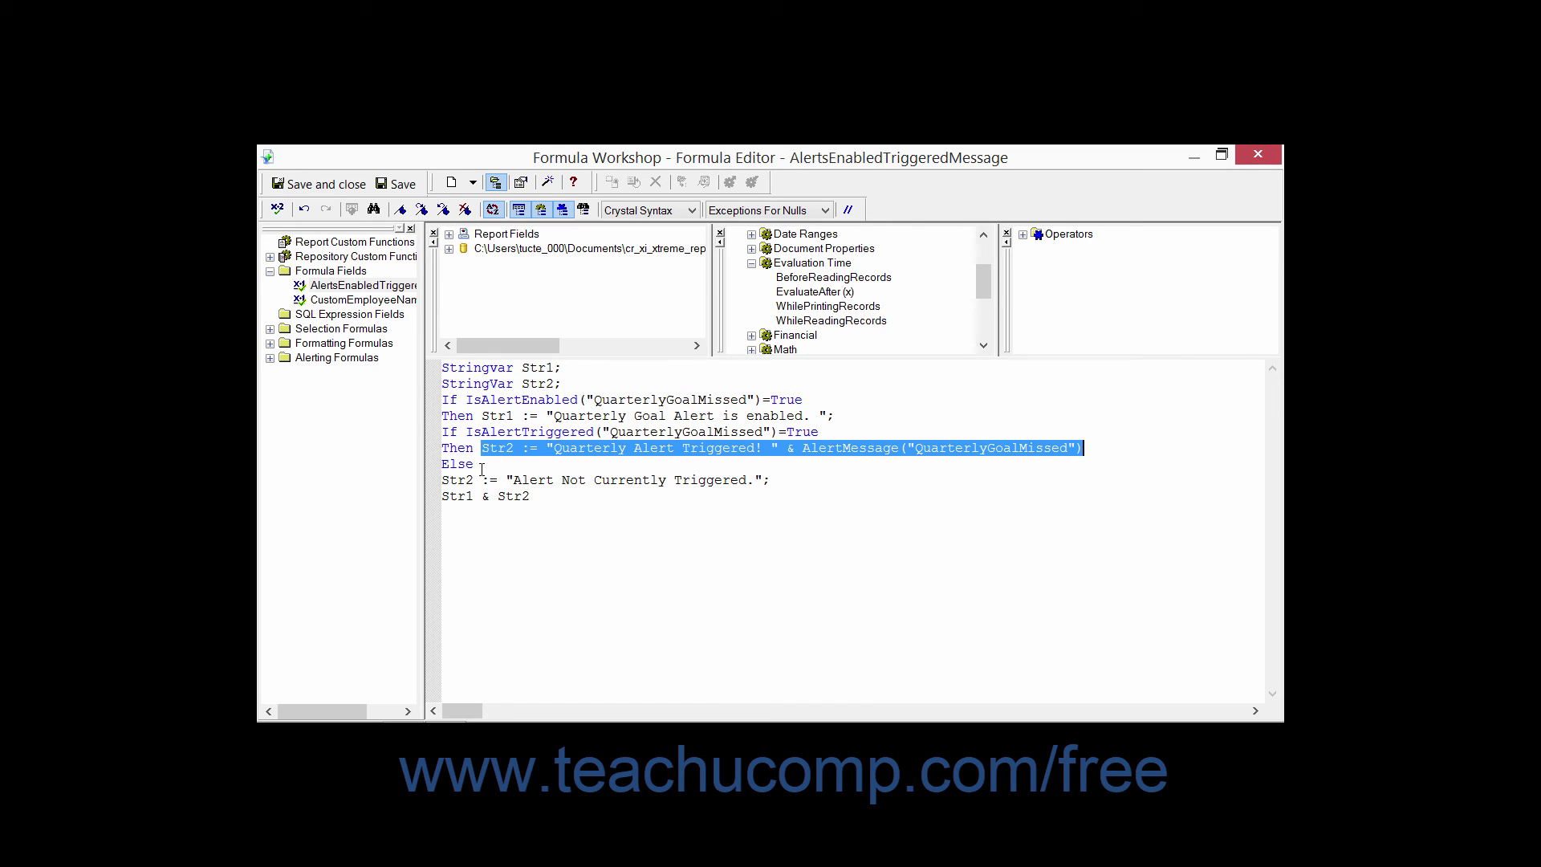
pyautogui.click(444, 479)
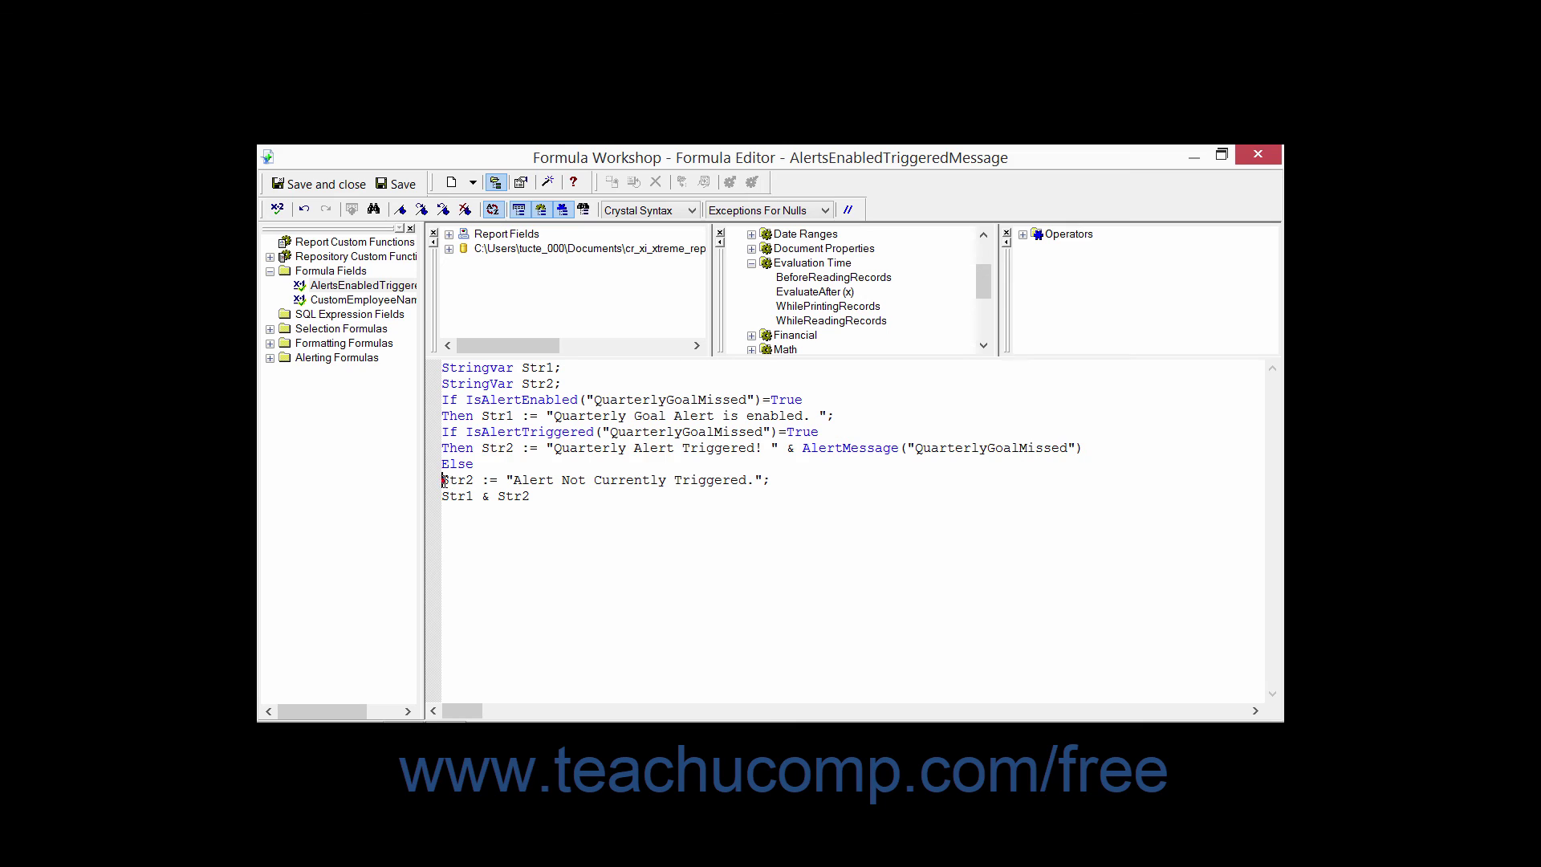
pyautogui.moveTo(444, 479); pyautogui.dragTo(771, 481)
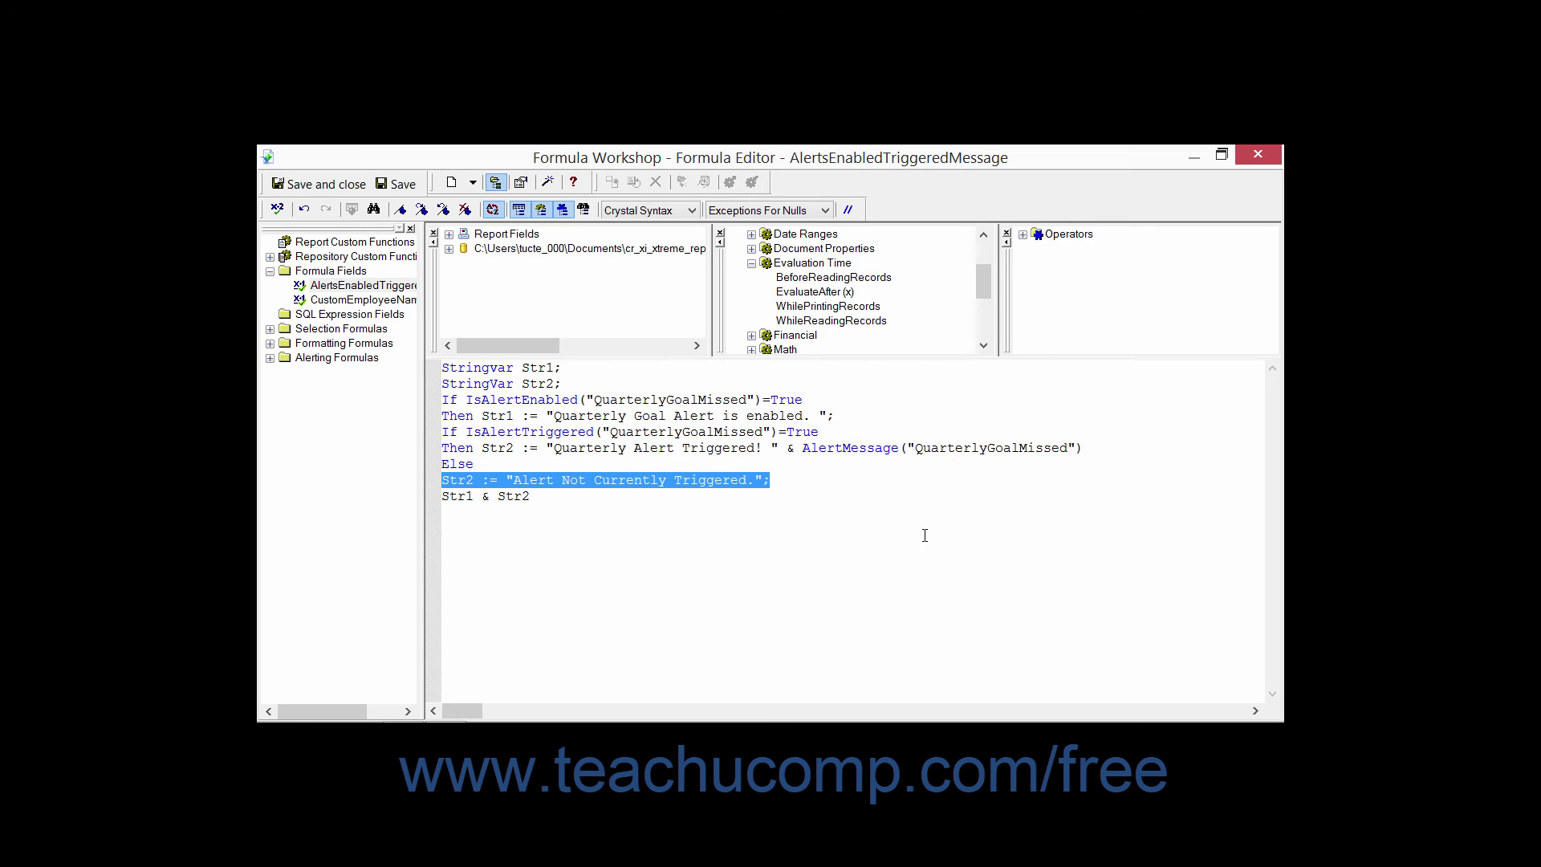